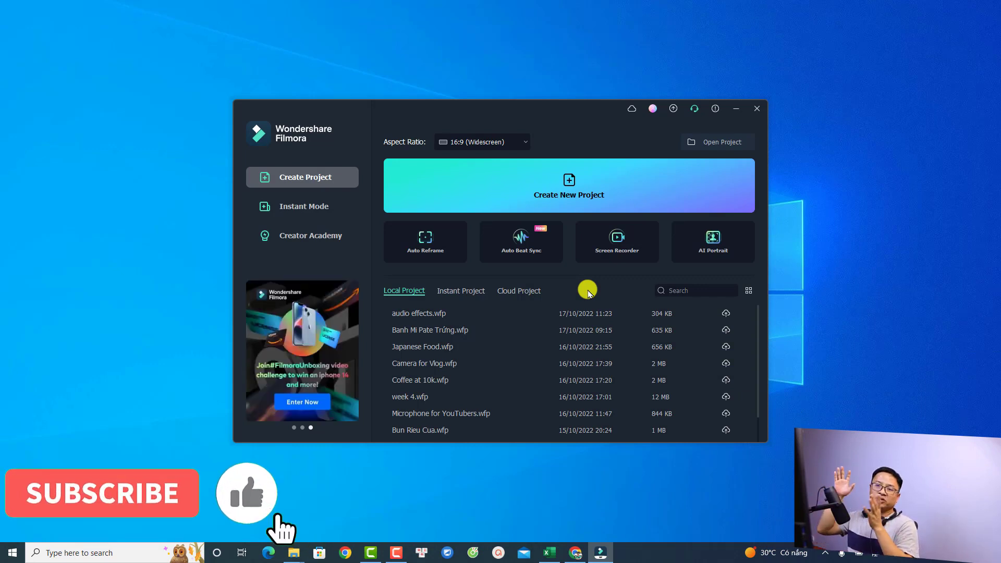
Open audio effects.wfp, put REC_20221017_110707 on audio track 1 at 00:00, and play it.
{"action": "double_click", "coordinate": [417, 313]}
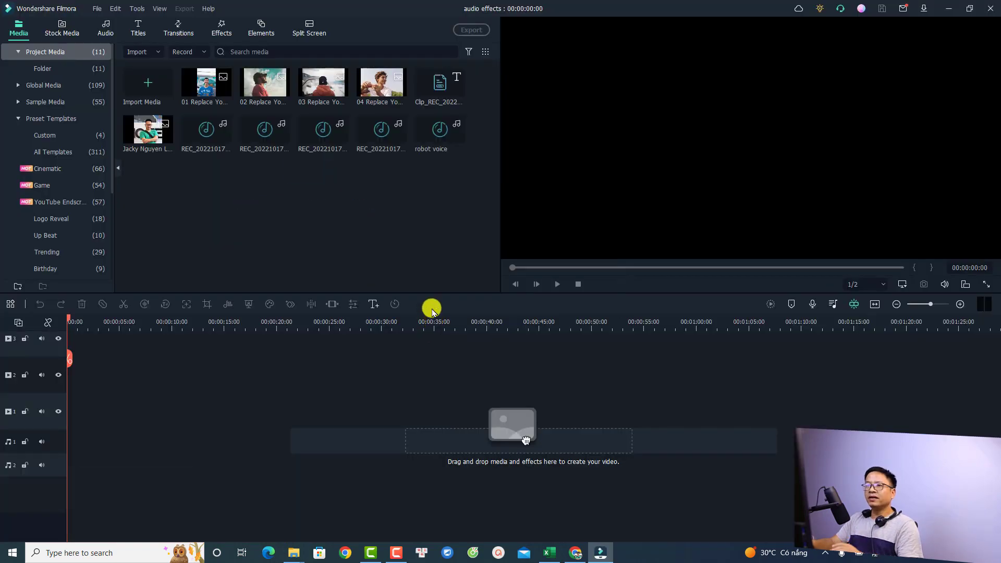
{"action": "left_click", "coordinate": [35, 72]}
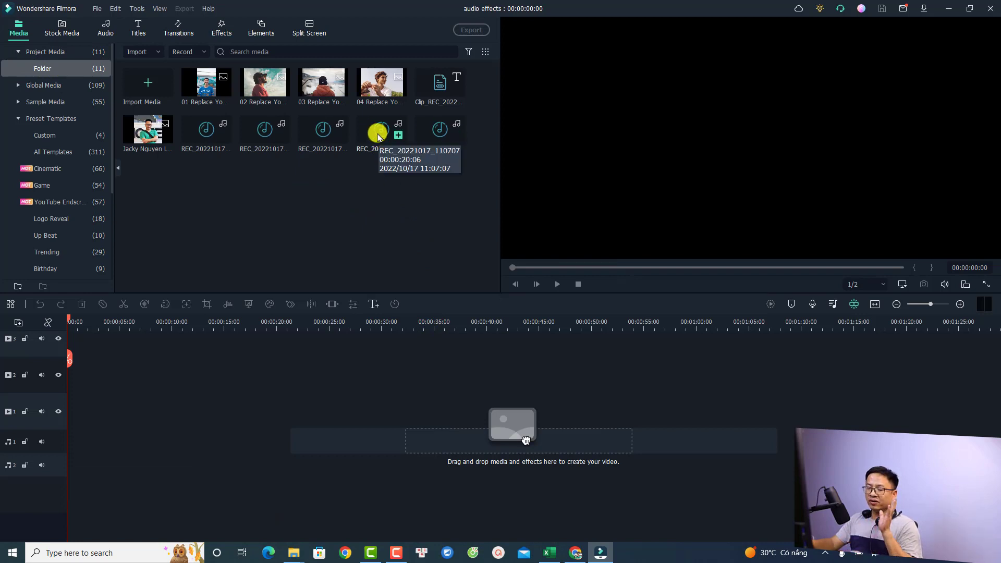
{"action": "left_click_drag", "start_coordinate": [378, 137], "coordinate": [65, 449]}
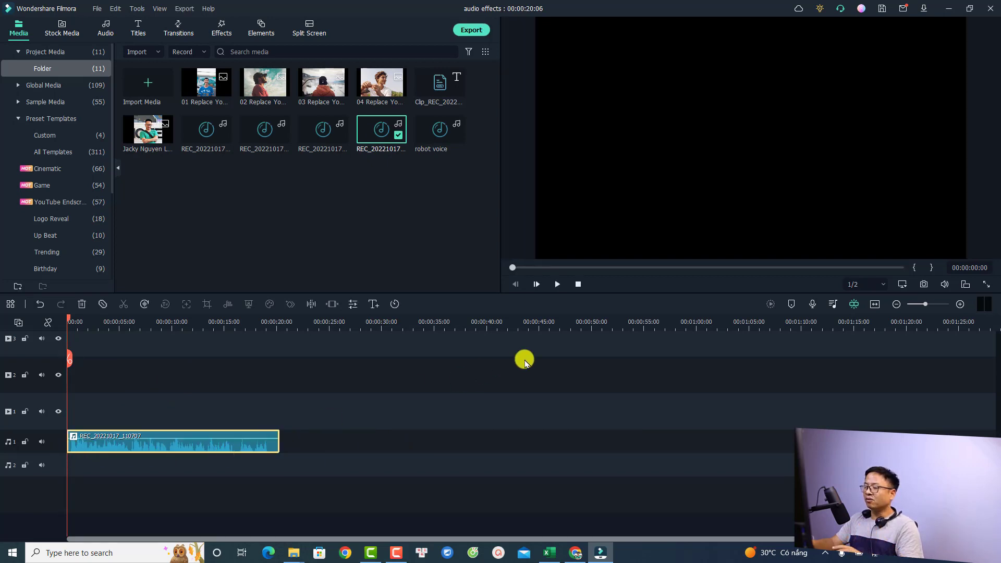
{"action": "key", "text": "space"}
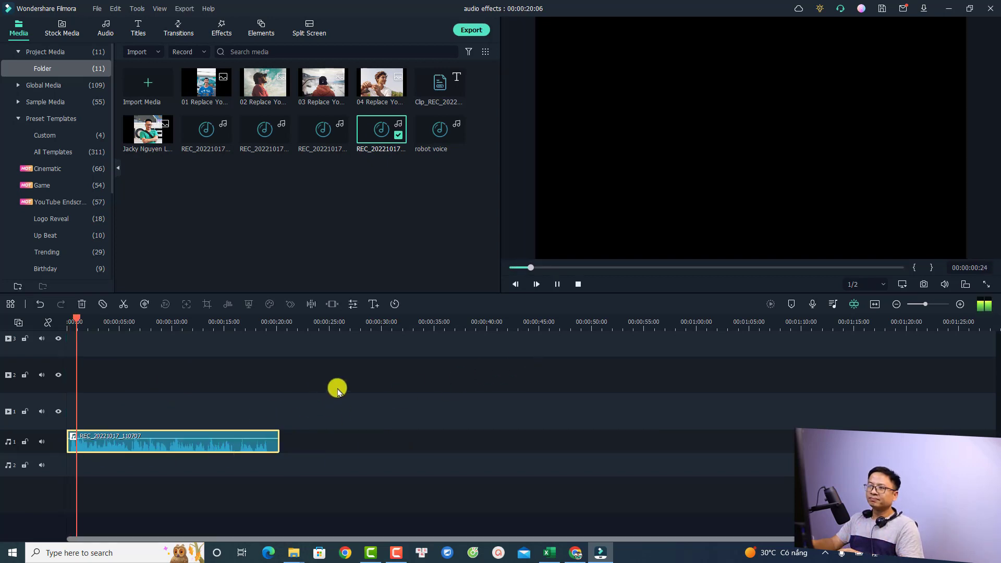
{"action": "key", "text": "space"}
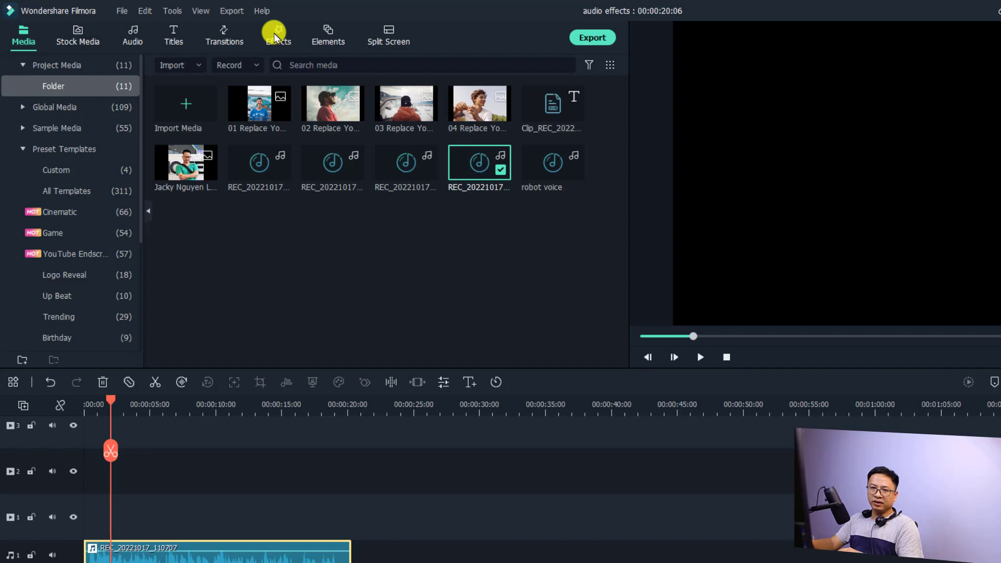
Preview the AI Robot voice effect in Audio Effects and add it to the recording.
{"action": "left_click", "coordinate": [275, 38]}
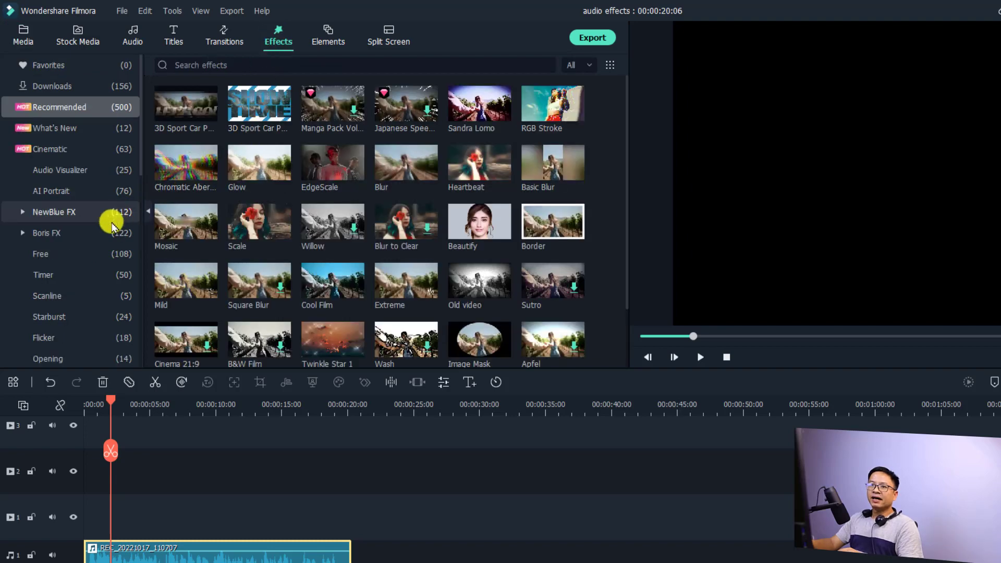
{"action": "scroll", "coordinate": [70, 295], "scroll_direction": "down", "scroll_amount": 5}
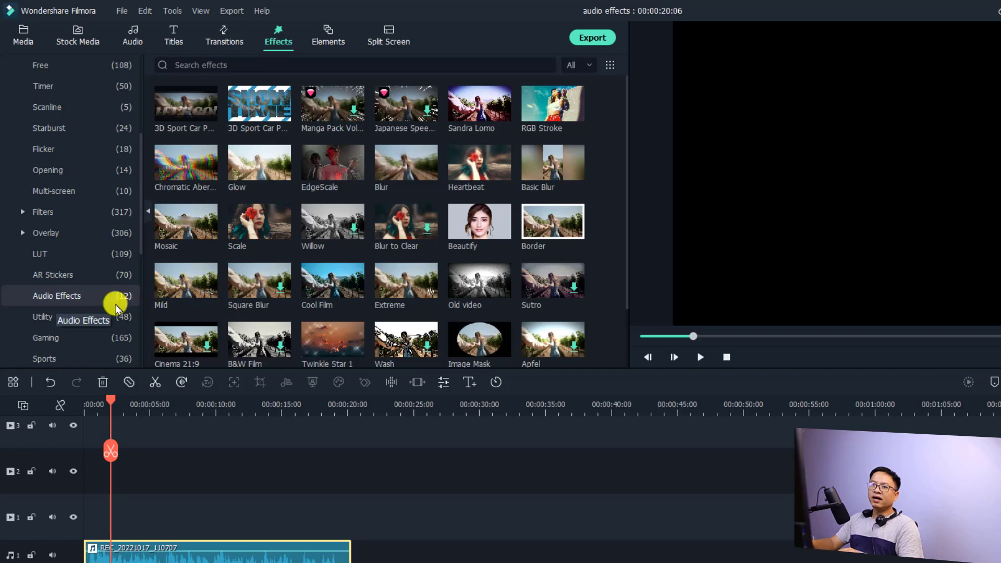
{"action": "left_click", "coordinate": [62, 300]}
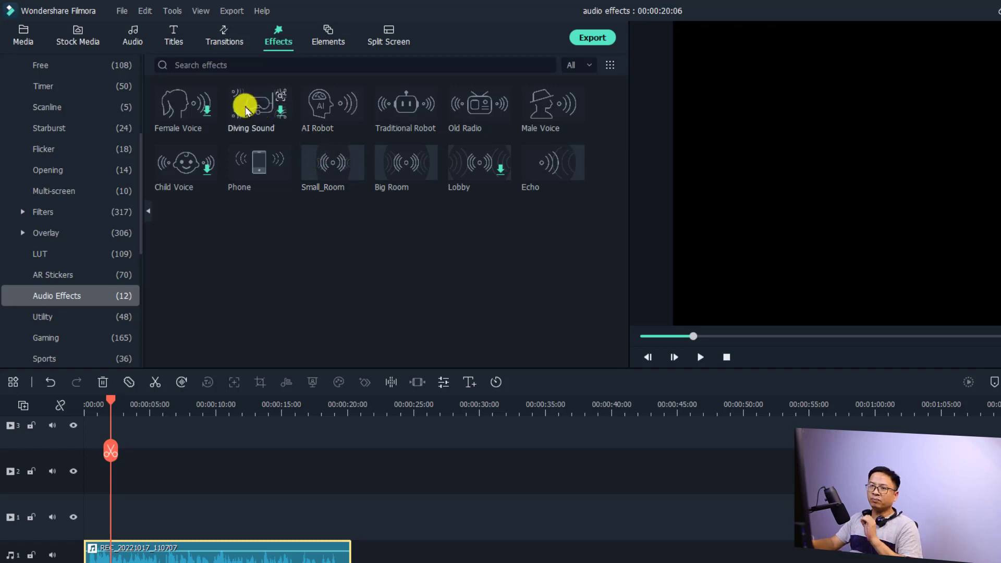
{"action": "left_click", "coordinate": [317, 112]}
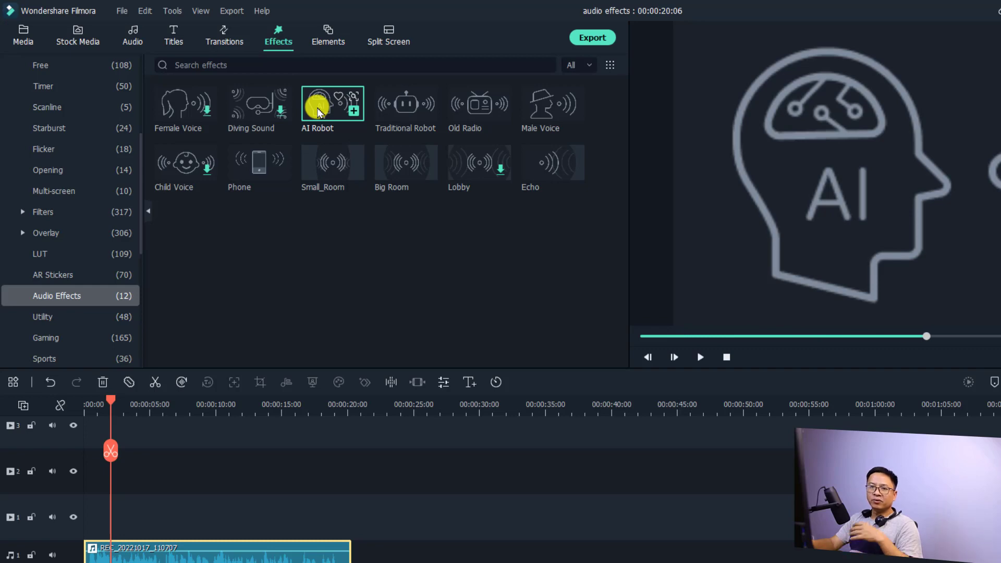
{"action": "left_click", "coordinate": [355, 112]}
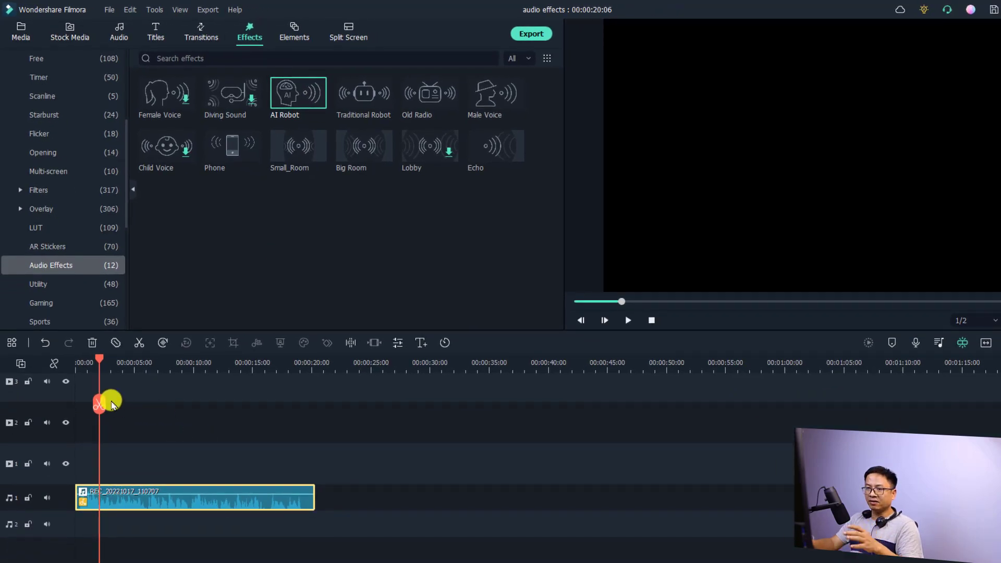
Play the recording from the start to hear the AI Robot effect.
{"action": "left_click", "coordinate": [81, 363]}
{"action": "key", "text": "space"}
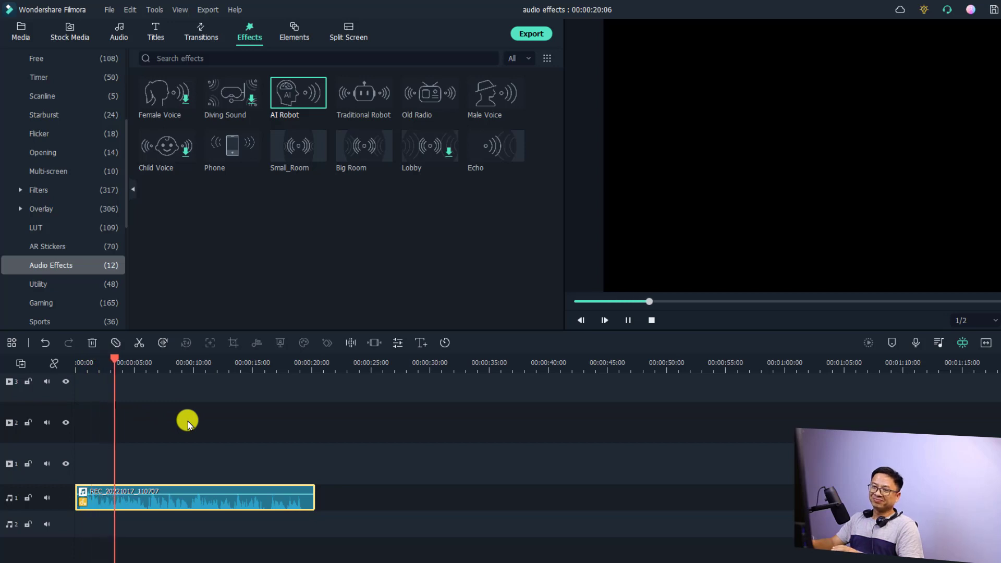
{"action": "key", "text": "space"}
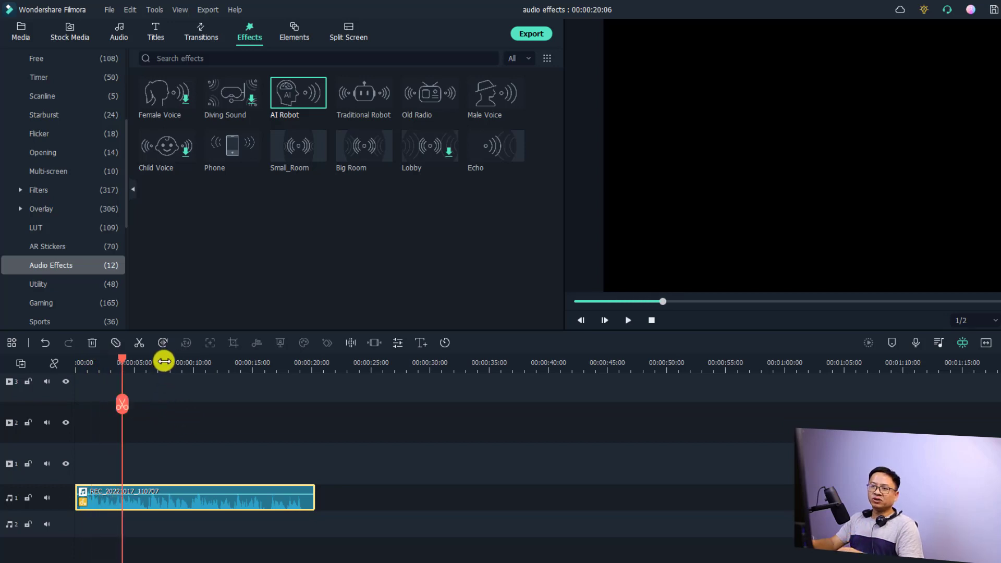
Split the recording at about 5 seconds and delete the effect from the second part.
{"action": "left_click", "coordinate": [163, 360]}
{"action": "left_click_drag", "start_coordinate": [161, 356], "coordinate": [144, 356]}
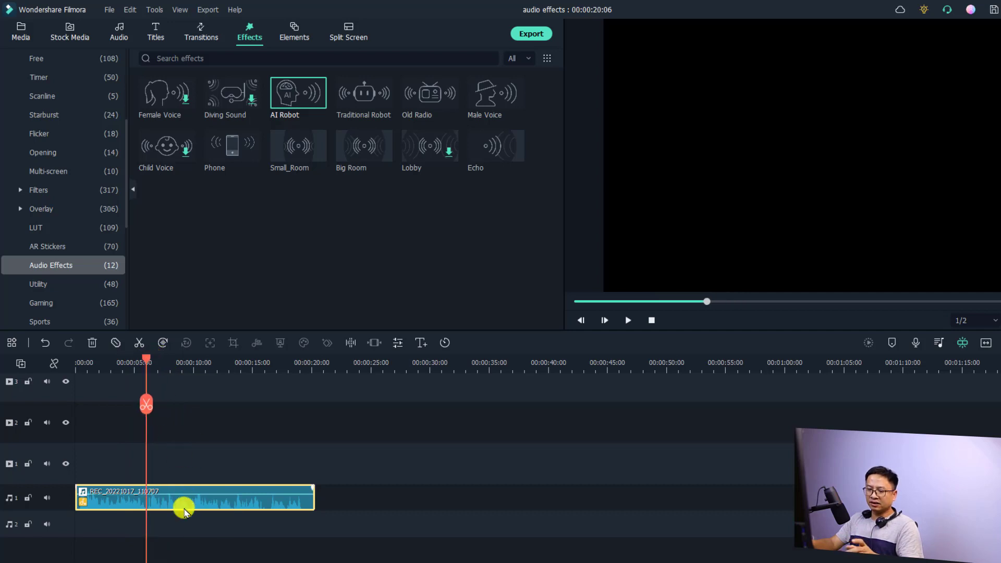
{"action": "key", "text": "s"}
{"action": "right_click", "coordinate": [187, 497]}
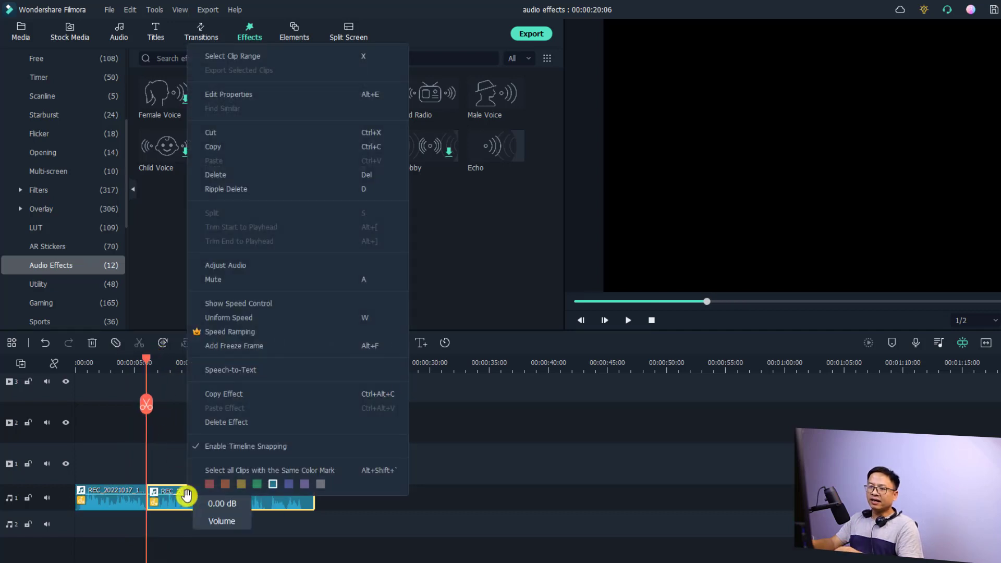
{"action": "left_click", "coordinate": [238, 421]}
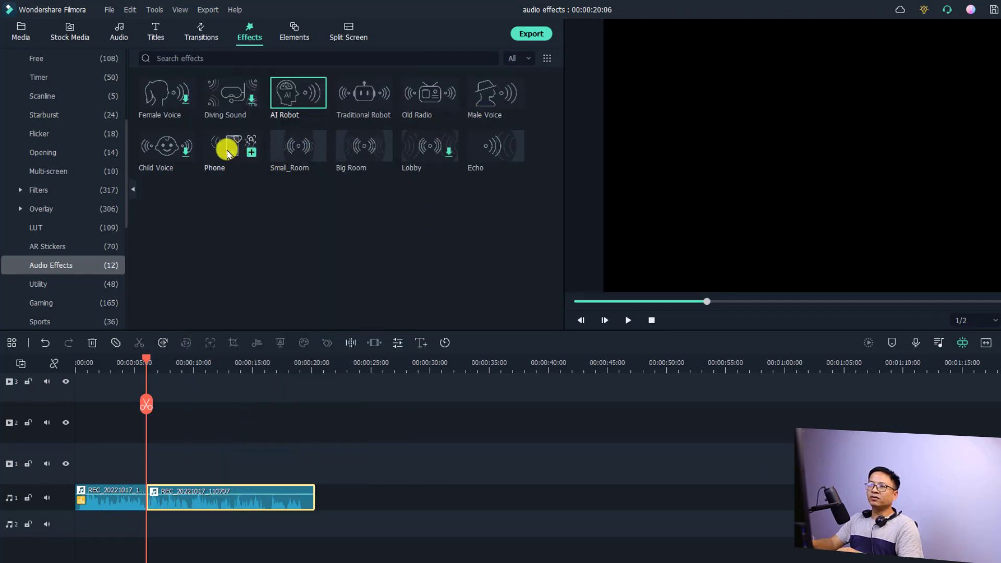
Drop the Phone audio effect onto the second part of the recording, then stop playback.
{"action": "left_click_drag", "start_coordinate": [223, 155], "coordinate": [179, 495]}
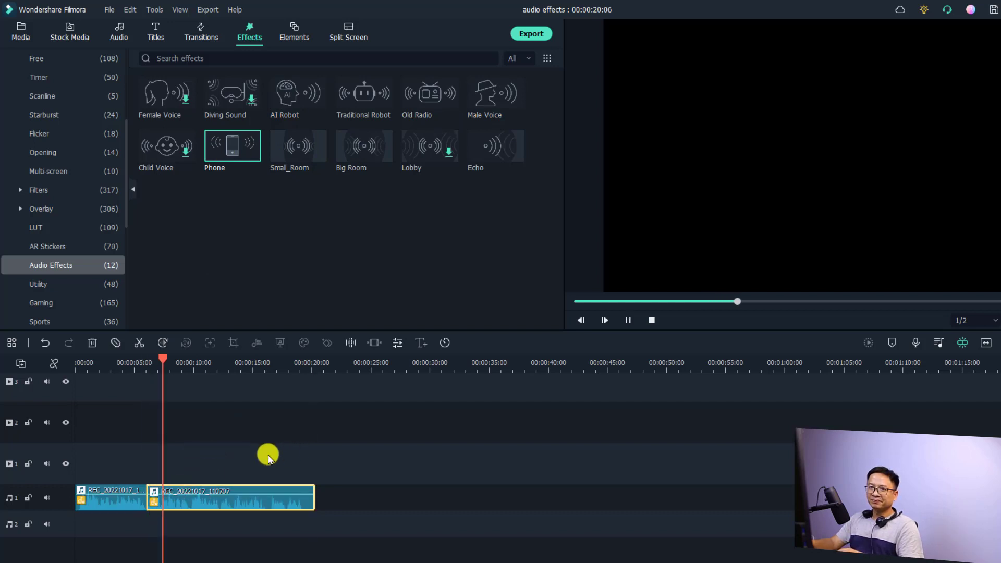
{"action": "key", "text": "space"}
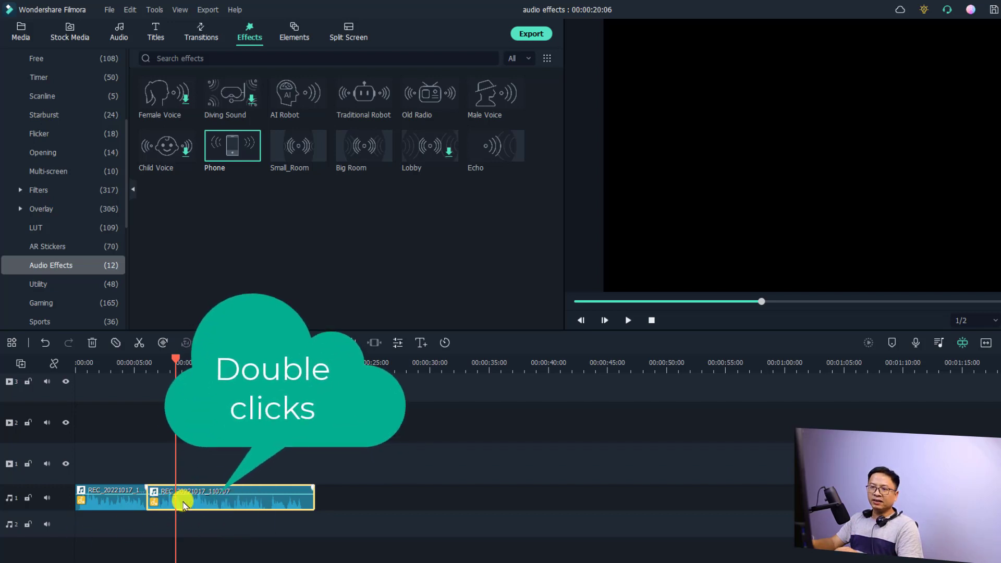
Uncheck Phone in the second clip's audio settings and confirm with OK.
{"action": "double_click", "coordinate": [182, 503]}
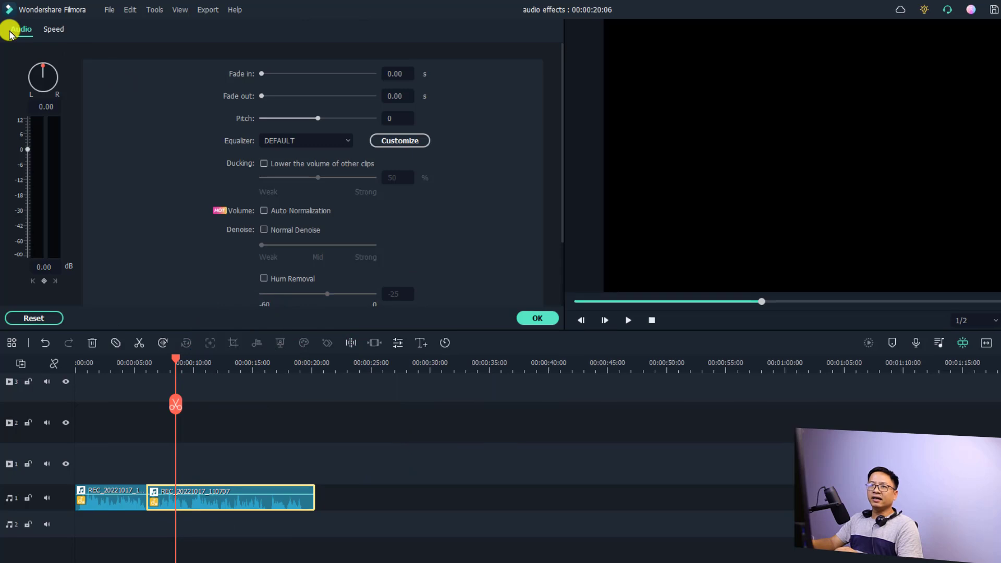
{"action": "scroll", "coordinate": [228, 216], "scroll_direction": "down", "scroll_amount": 3}
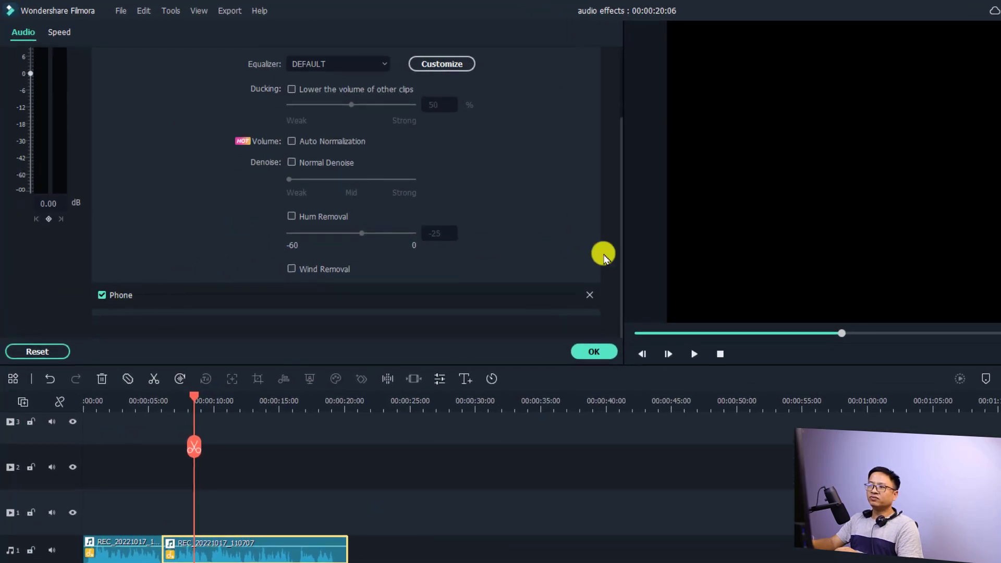
{"action": "left_click", "coordinate": [102, 295]}
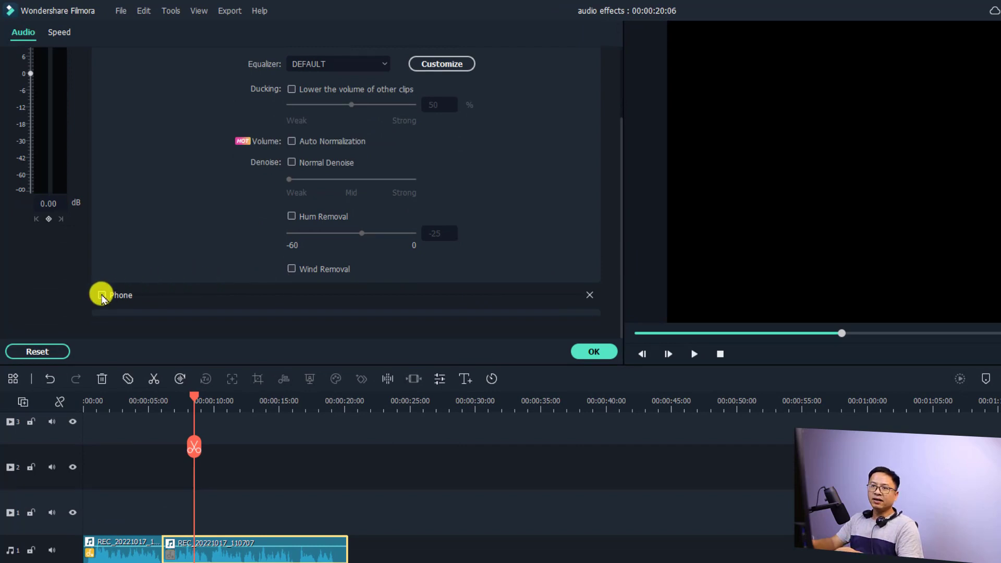
{"action": "left_click", "coordinate": [578, 351]}
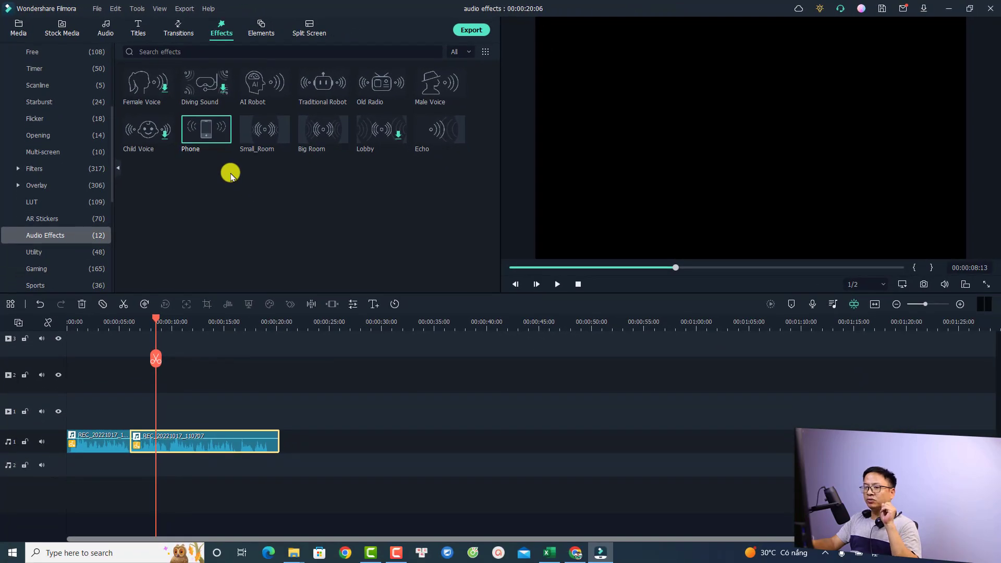
Drag the Small_Room audio effect onto the second voice clip.
{"action": "mouse_move", "coordinate": [258, 149]}
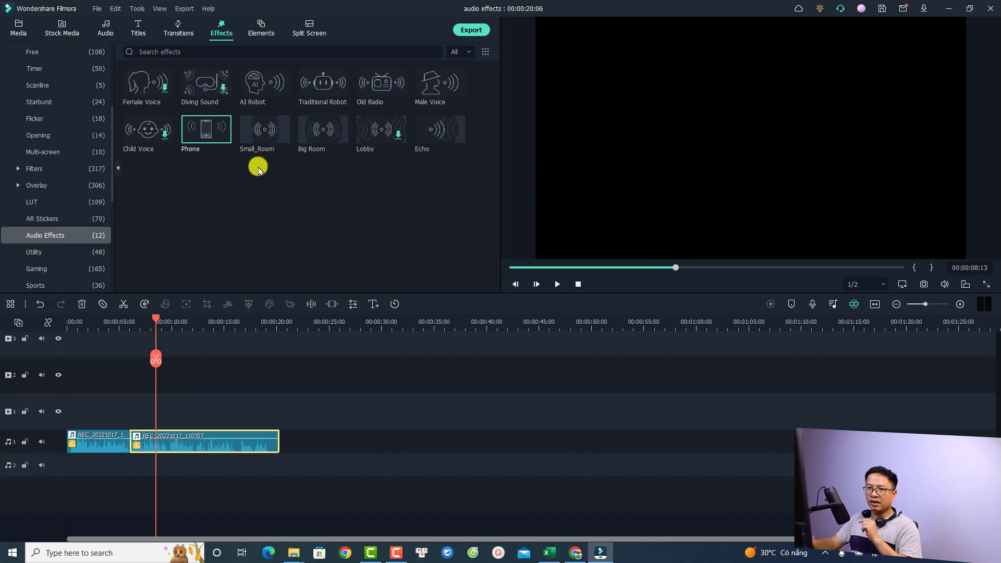
{"action": "left_click_drag", "start_coordinate": [255, 138], "coordinate": [148, 441]}
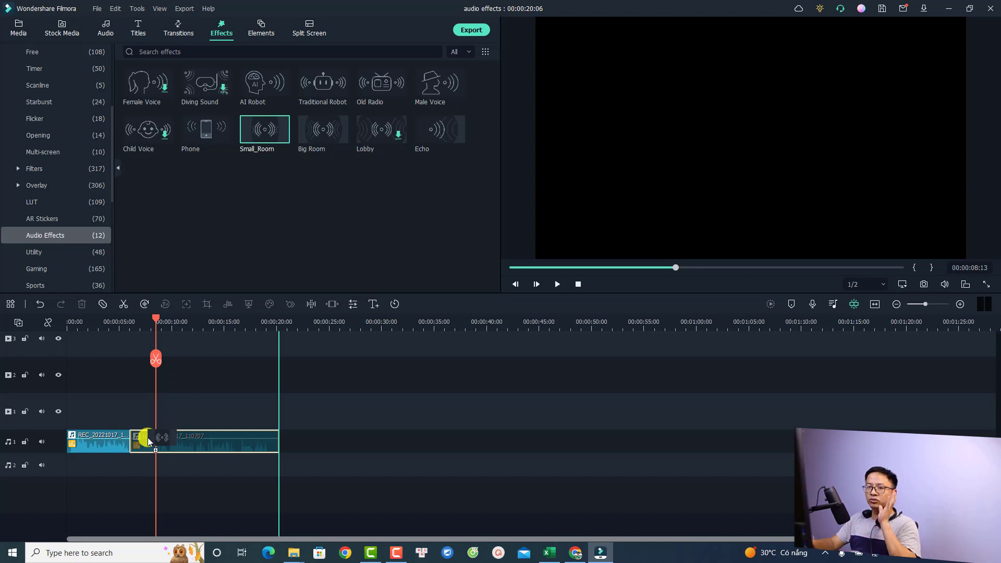
{"action": "left_click_drag", "start_coordinate": [148, 437], "coordinate": [148, 437]}
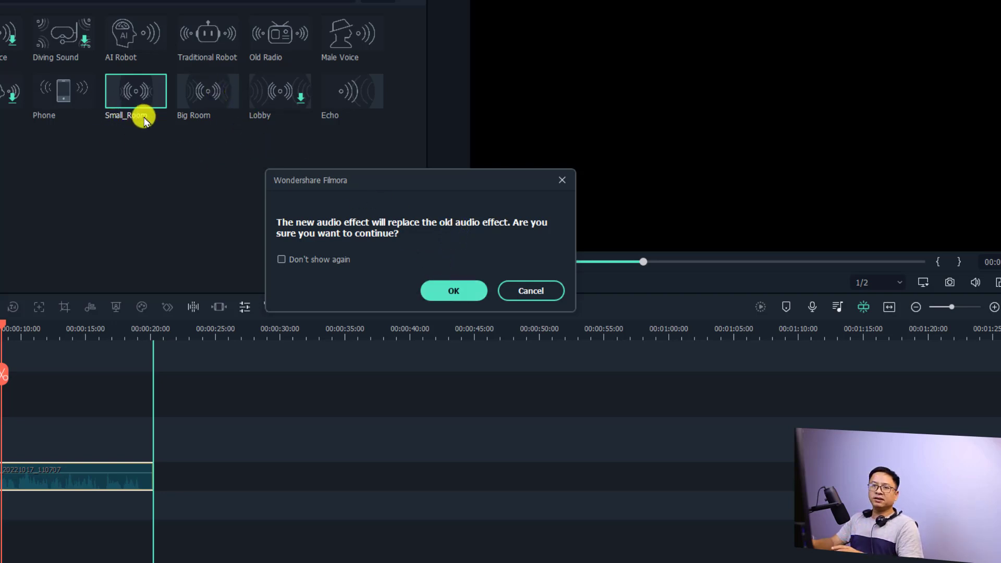
Confirm replacing the old effect with Small_Room and preview from about 6 seconds.
{"action": "left_click", "coordinate": [453, 290]}
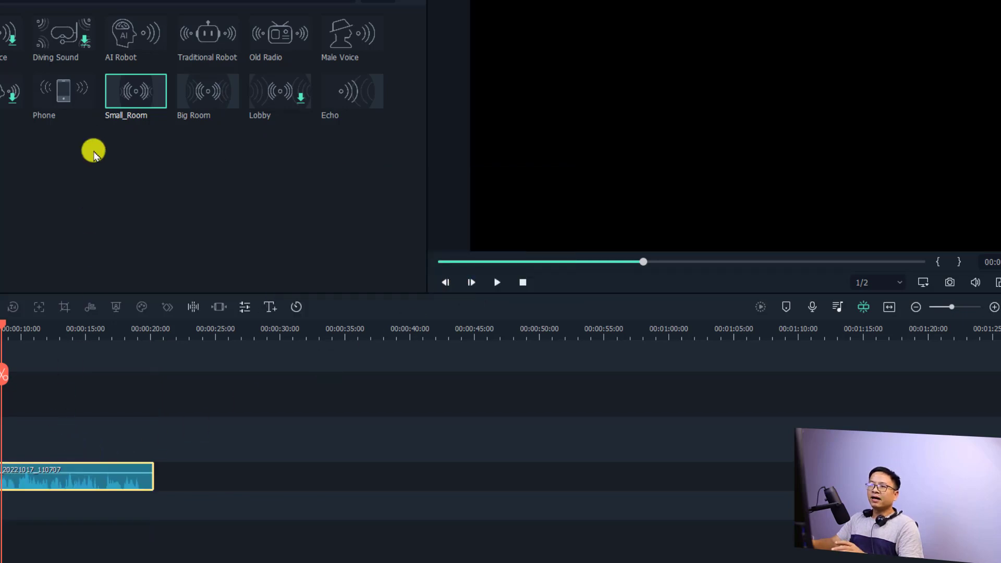
{"action": "left_click", "coordinate": [135, 323]}
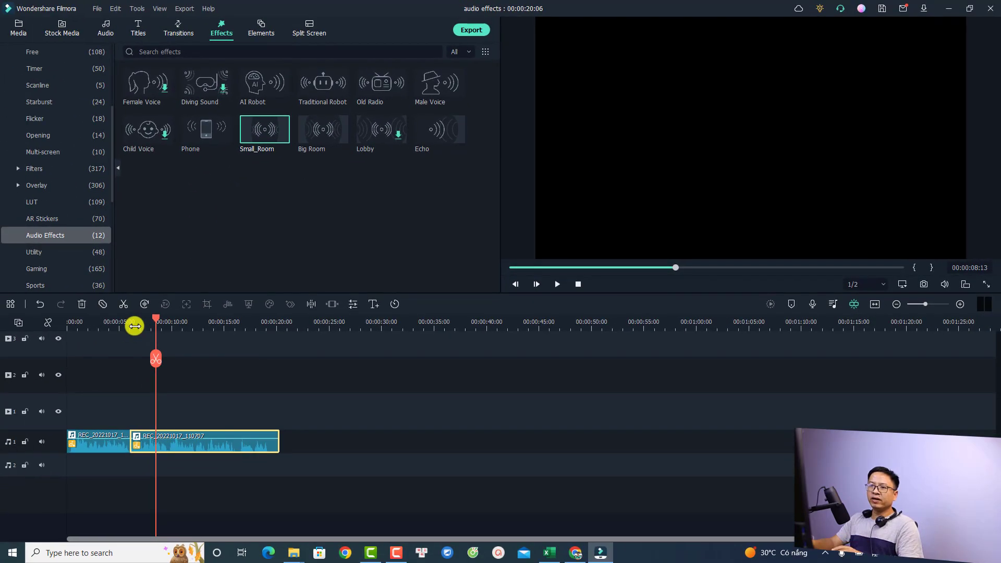
{"action": "key", "text": "space"}
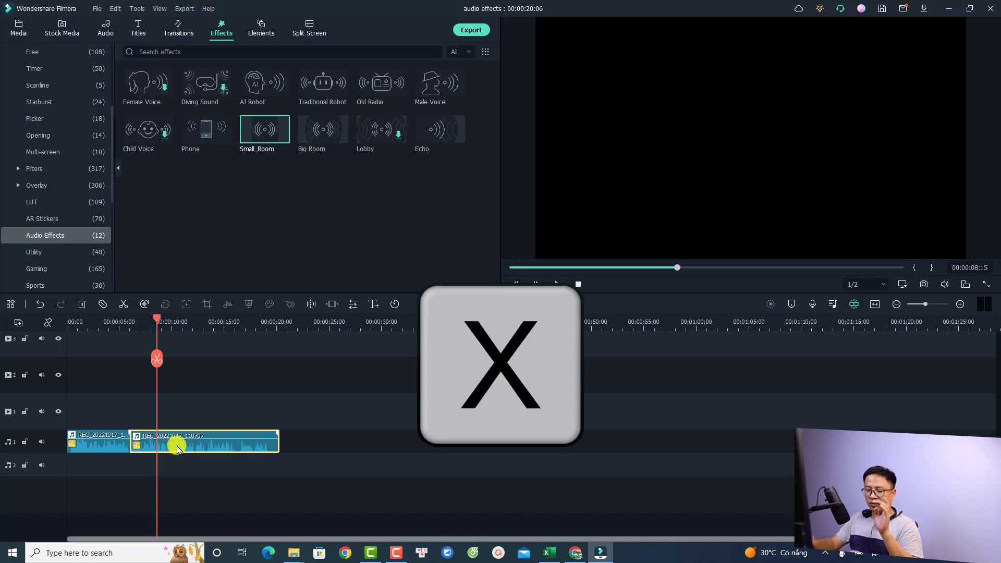
Mark the second clip's range and export it as MP3 named 'small room audio'.
{"action": "key", "text": "x"}
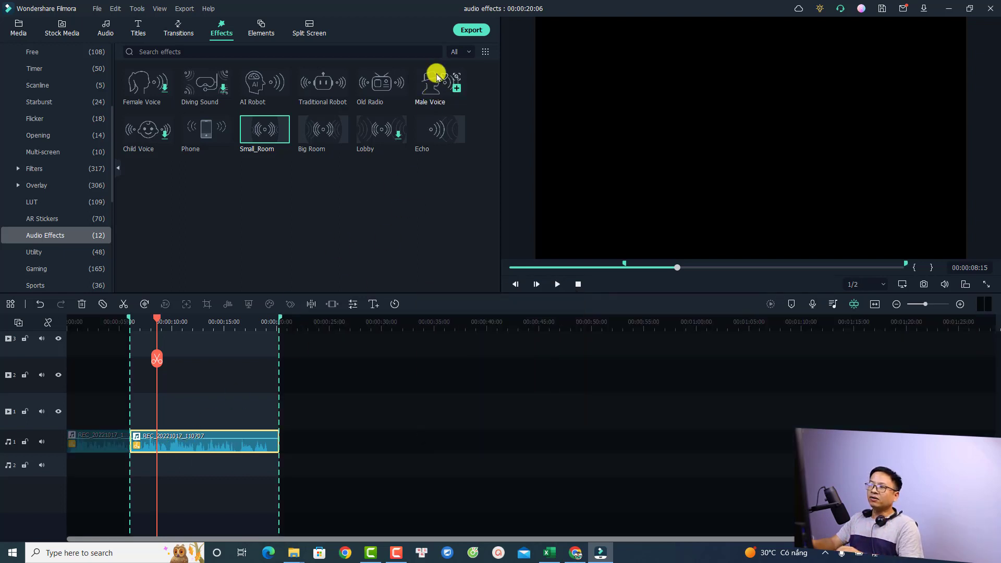
{"action": "left_click", "coordinate": [465, 33]}
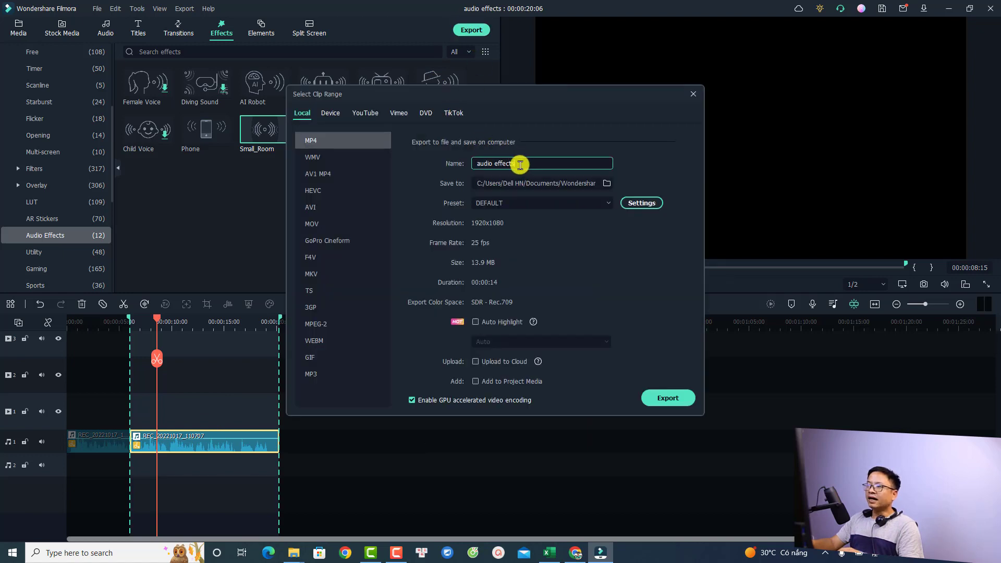
{"action": "left_click_drag", "start_coordinate": [522, 164], "coordinate": [458, 170]}
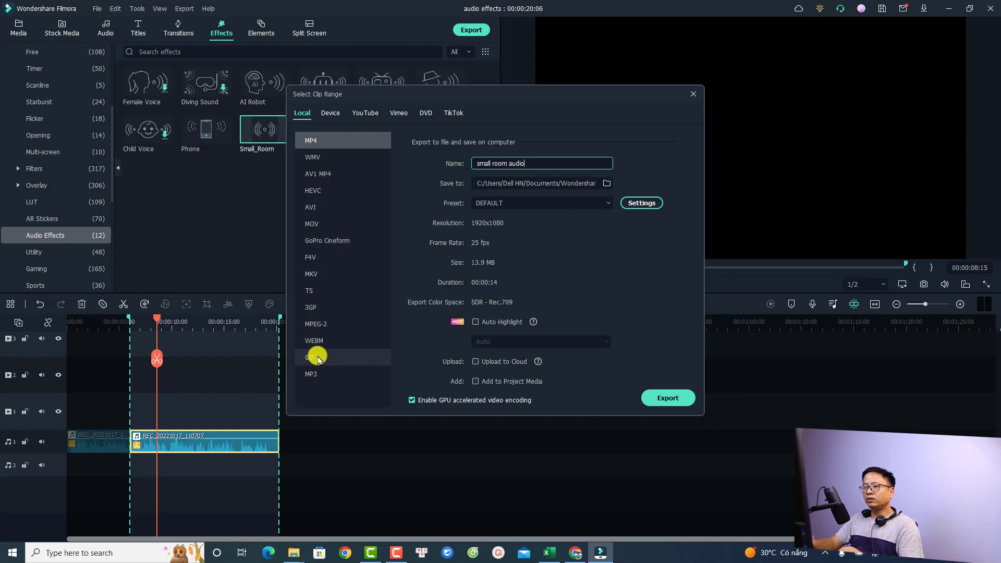
{"action": "left_click", "coordinate": [311, 374]}
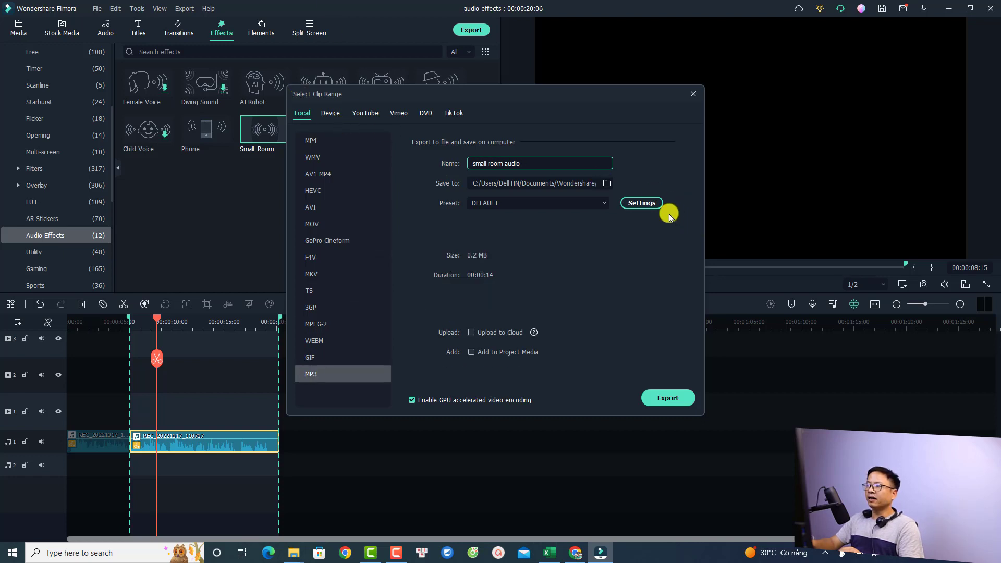
{"action": "left_click", "coordinate": [669, 398]}
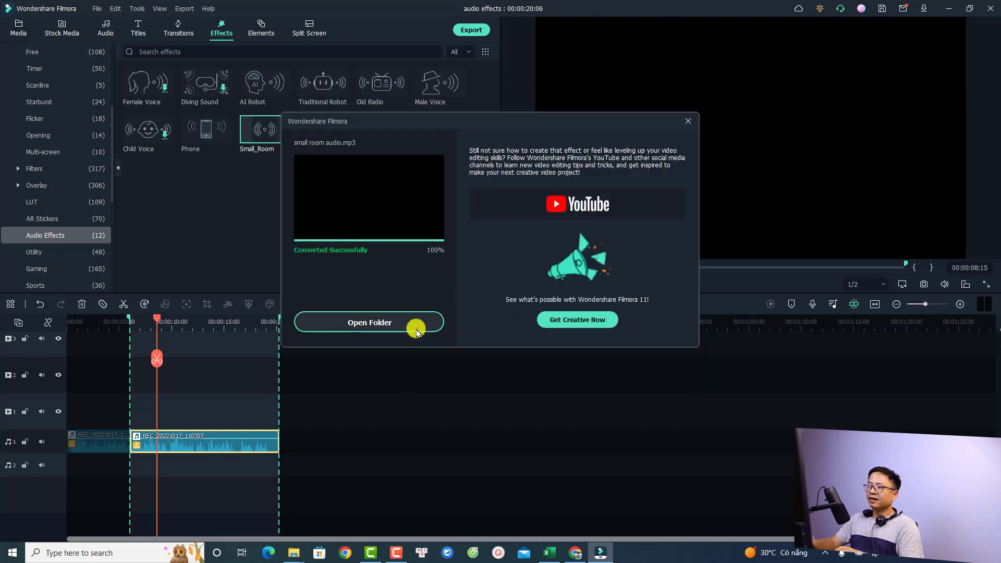
Open the Output folder and drag small room audio.mp3 onto the Filmora timeline.
{"action": "left_click", "coordinate": [379, 323]}
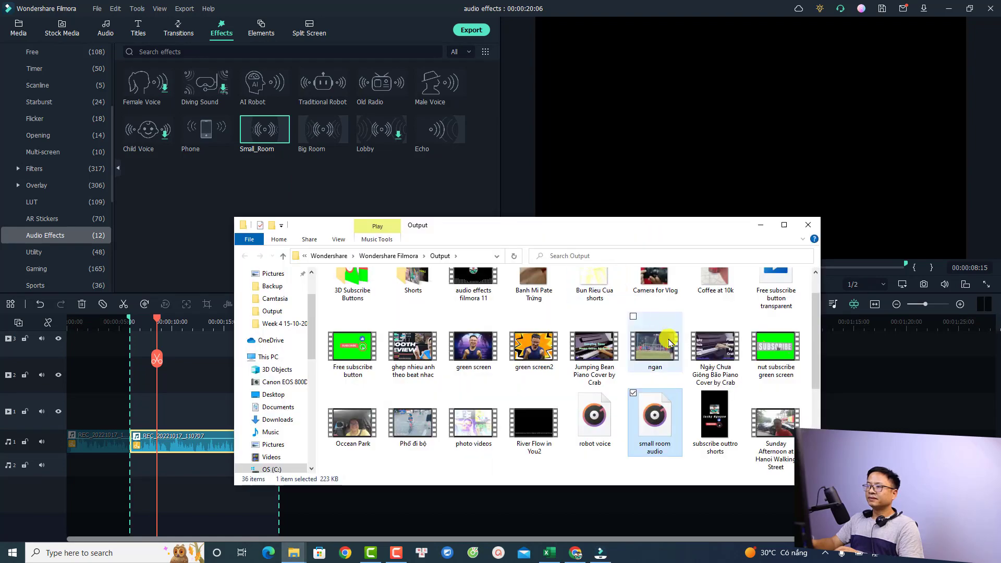
{"action": "left_click_drag", "start_coordinate": [657, 421], "coordinate": [138, 413]}
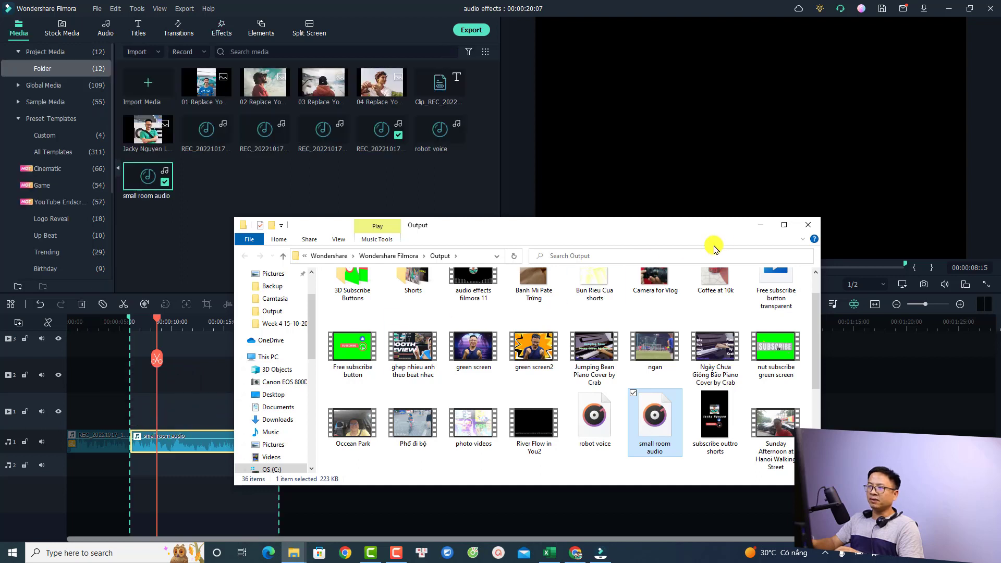
Hide Explorer, clear the in/out range, and preview small room audio from 5 seconds.
{"action": "left_click", "coordinate": [761, 224]}
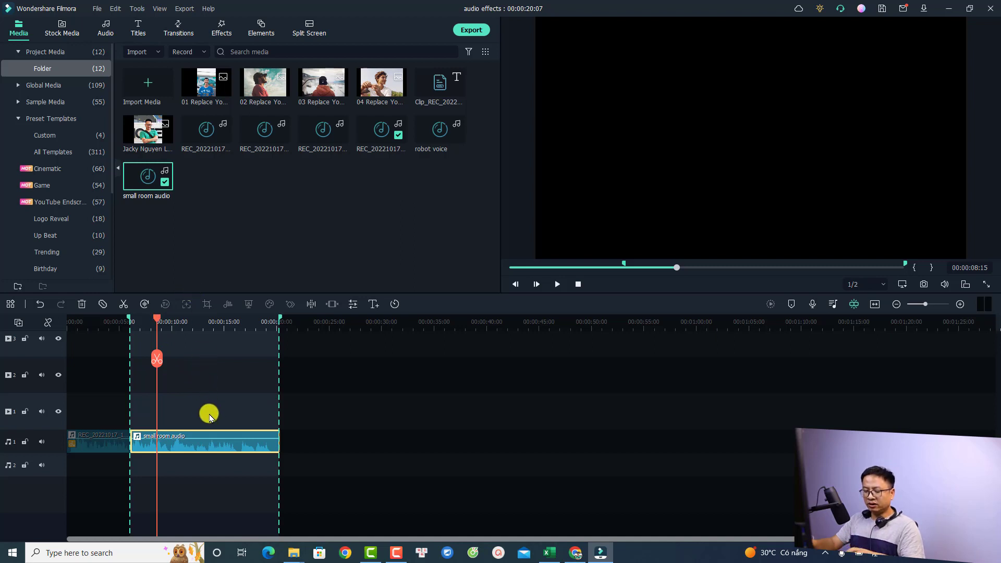
{"action": "key", "text": "shift+x"}
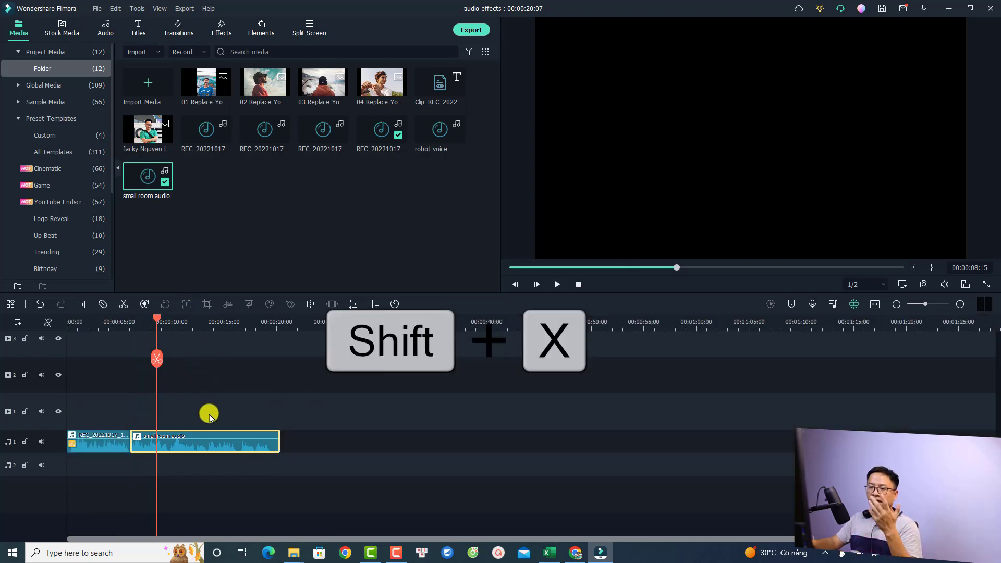
{"action": "left_click", "coordinate": [119, 322]}
{"action": "key", "text": "space"}
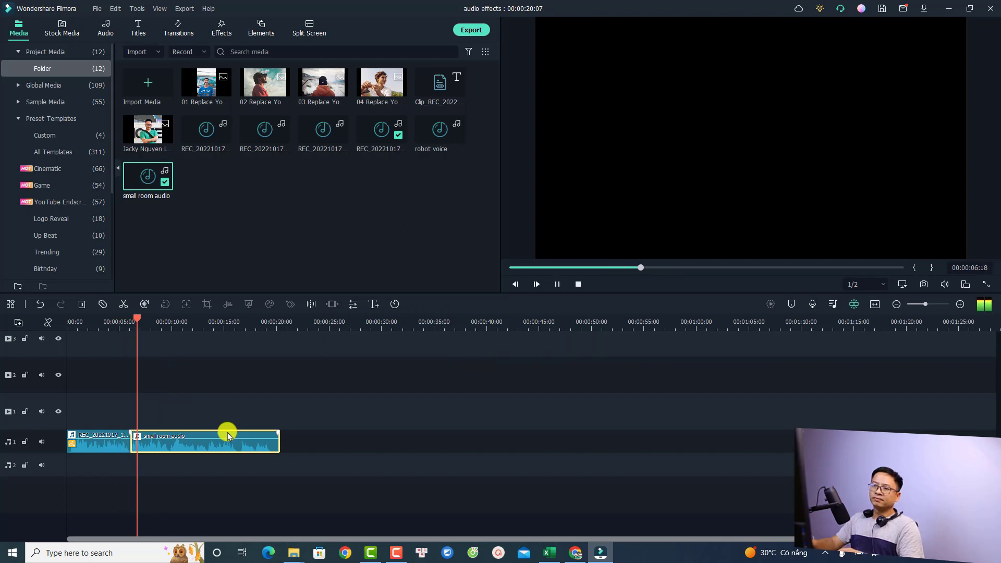
{"action": "mouse_move", "coordinate": [215, 437]}
{"action": "key", "text": "space"}
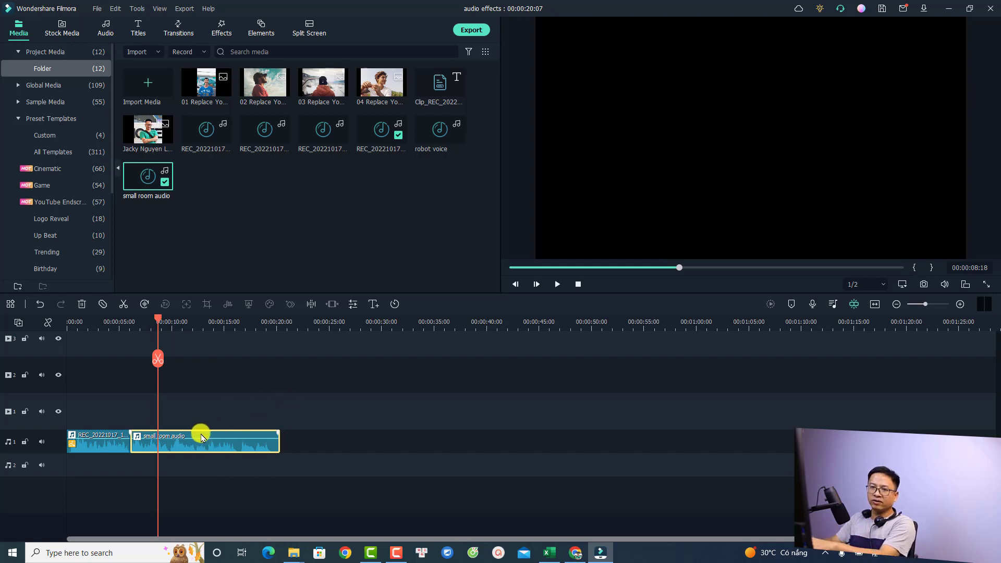
Replace the timeline clip with small room audio from Media, right after the first recording part.
{"action": "left_click", "coordinate": [201, 438]}
{"action": "key", "text": "Delete"}
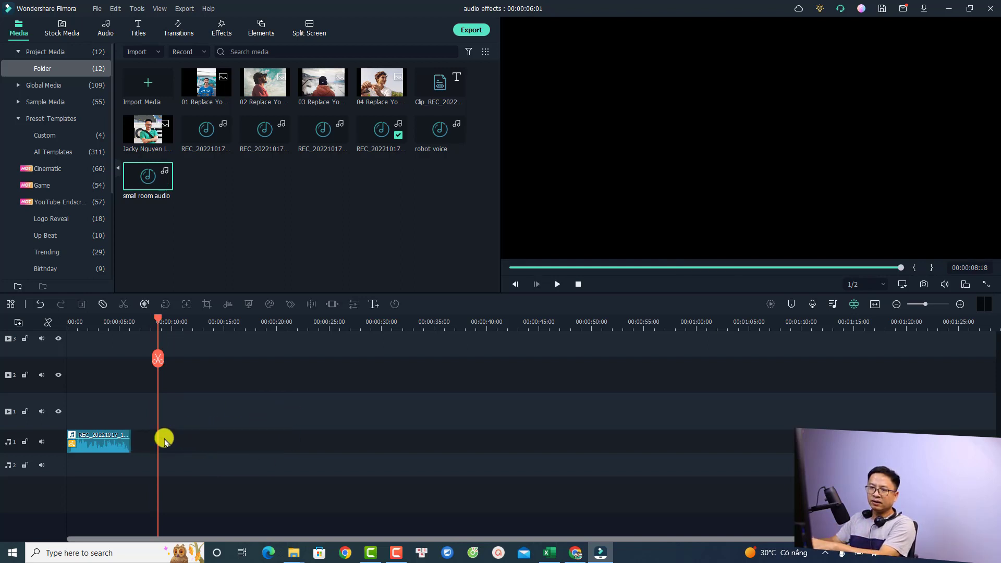
{"action": "left_click_drag", "start_coordinate": [146, 185], "coordinate": [141, 423]}
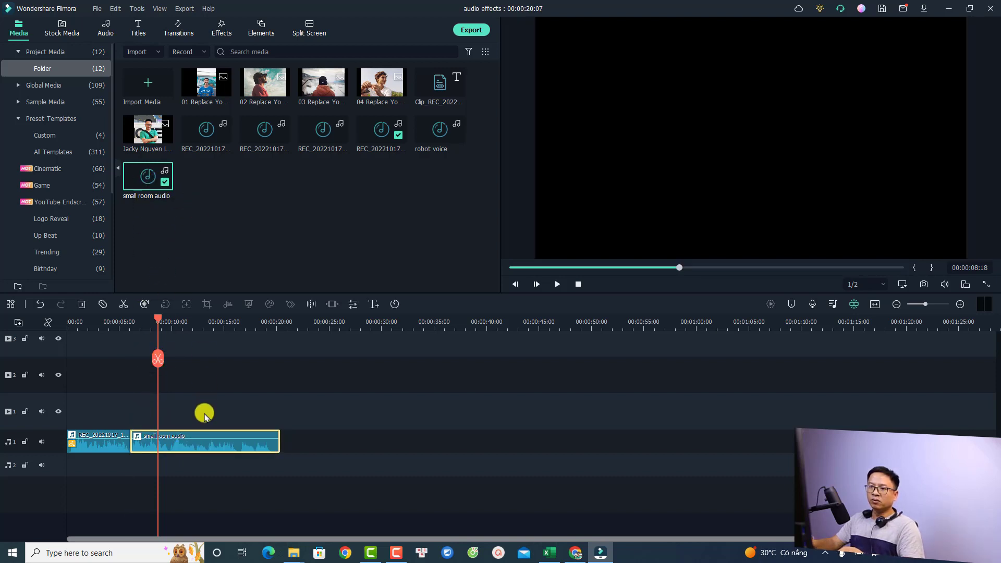
{"action": "key", "text": "space"}
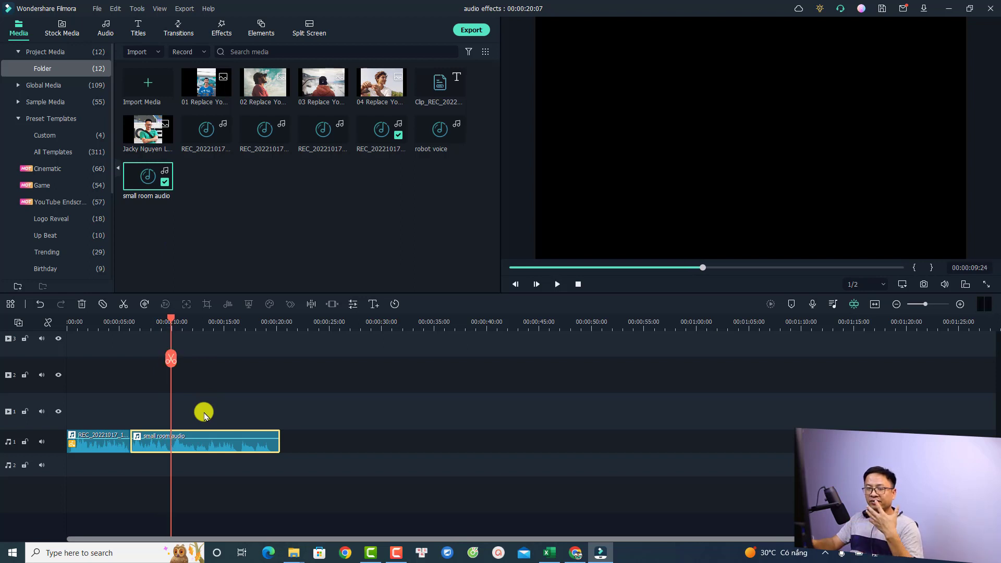
Layer the Echo audio effect onto the small room clip and play it back from about 5.6 seconds.
{"action": "left_click", "coordinate": [221, 35]}
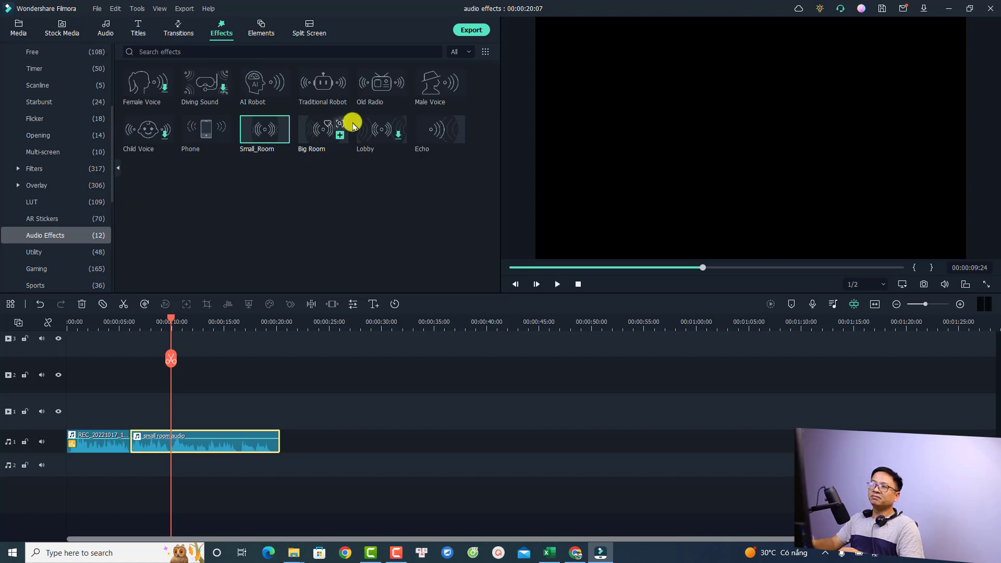
{"action": "left_click_drag", "start_coordinate": [432, 138], "coordinate": [168, 438]}
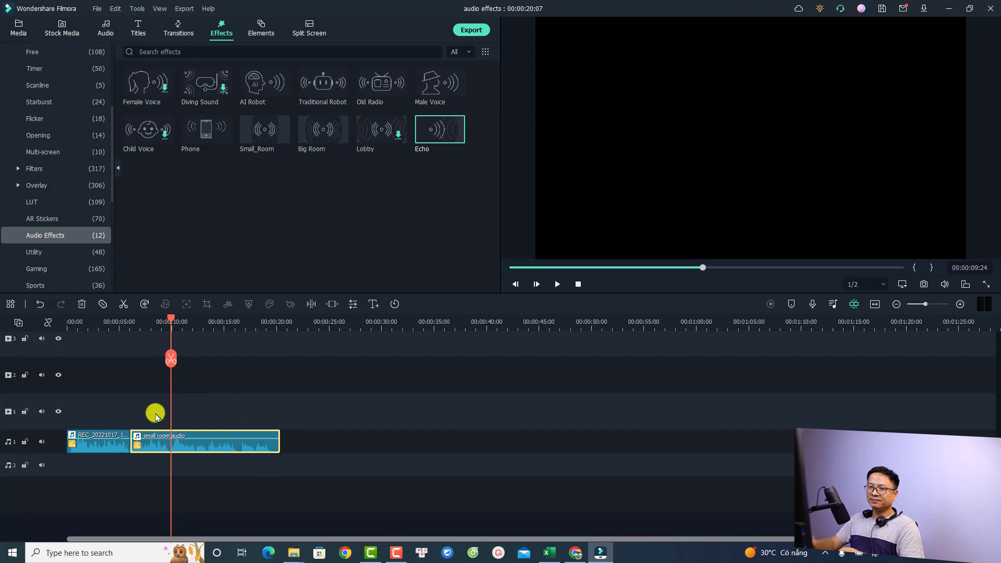
{"action": "left_click", "coordinate": [126, 322]}
{"action": "key", "text": "space"}
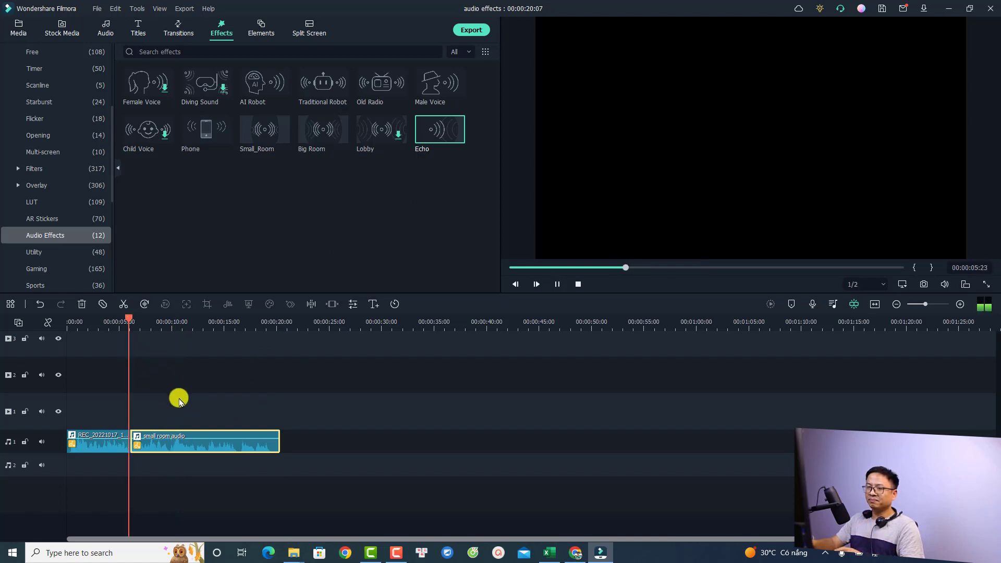